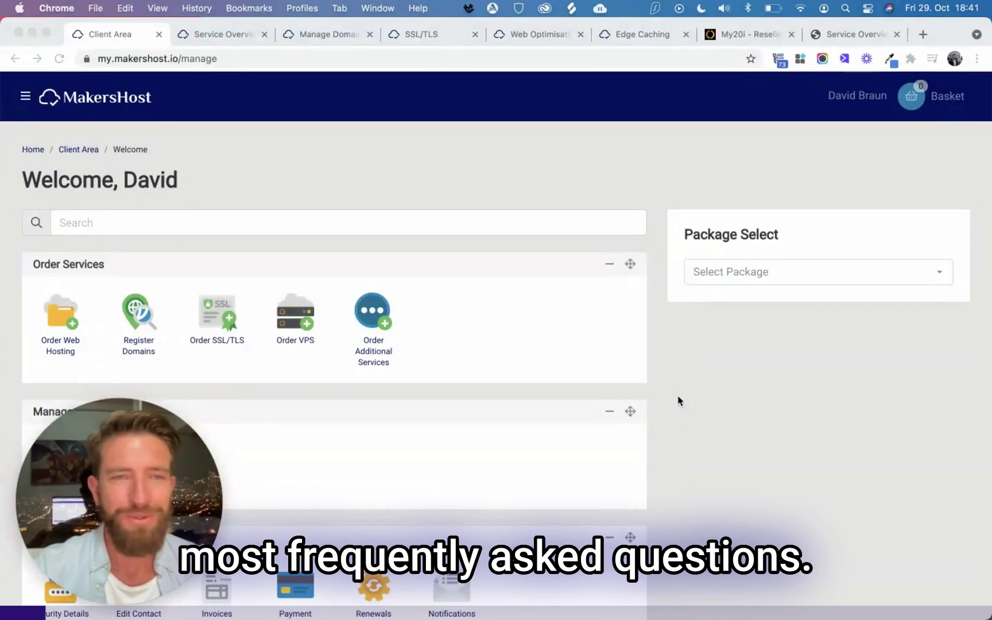
scroll(678, 402, down, 1)
scroll(679, 401, down, 1)
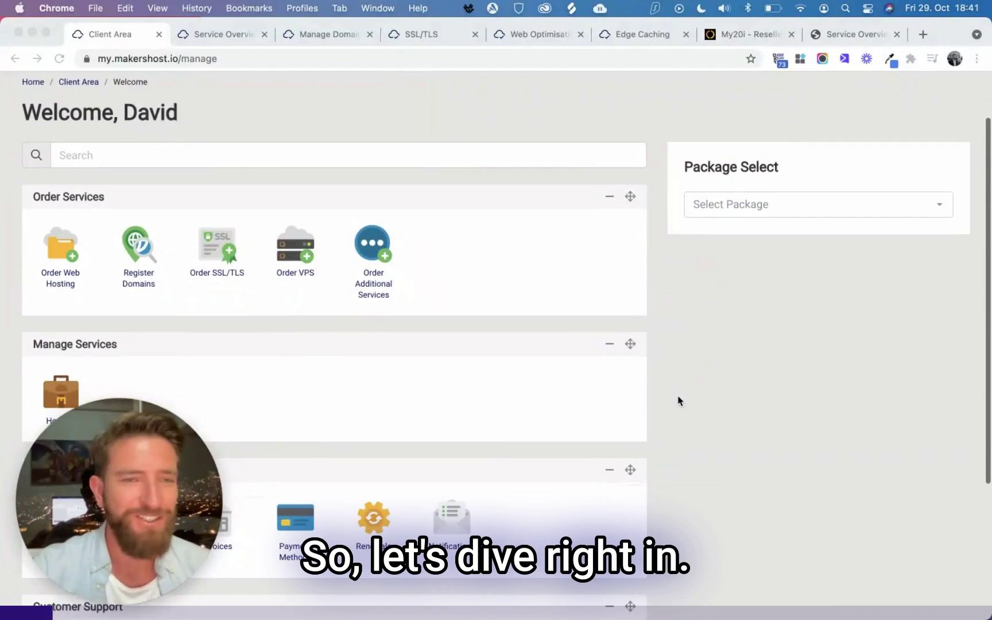
scroll(679, 401, down, 1)
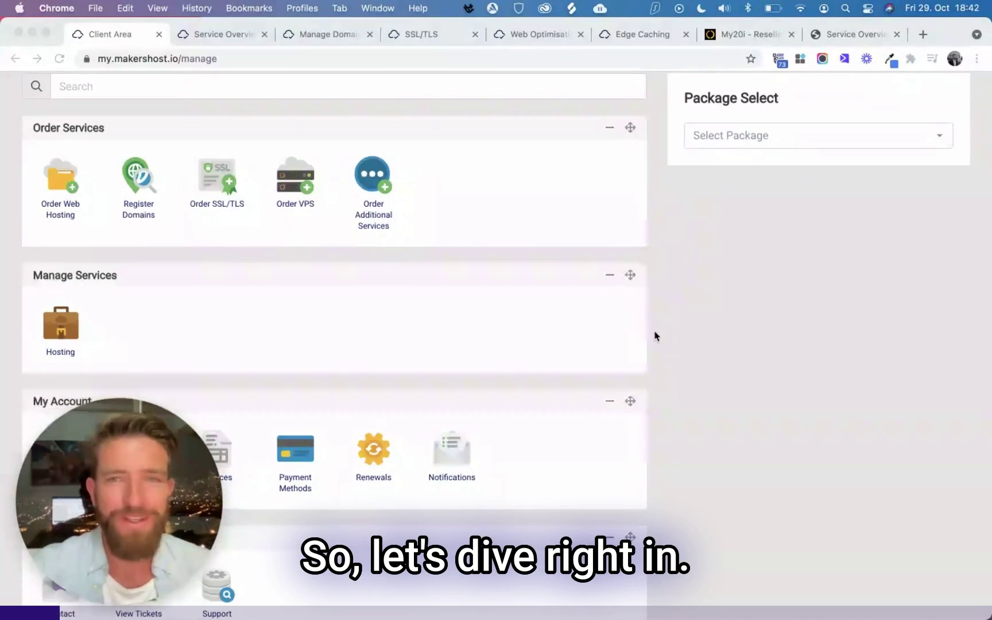
scroll(656, 336, up, 1)
scroll(656, 336, up, 1)
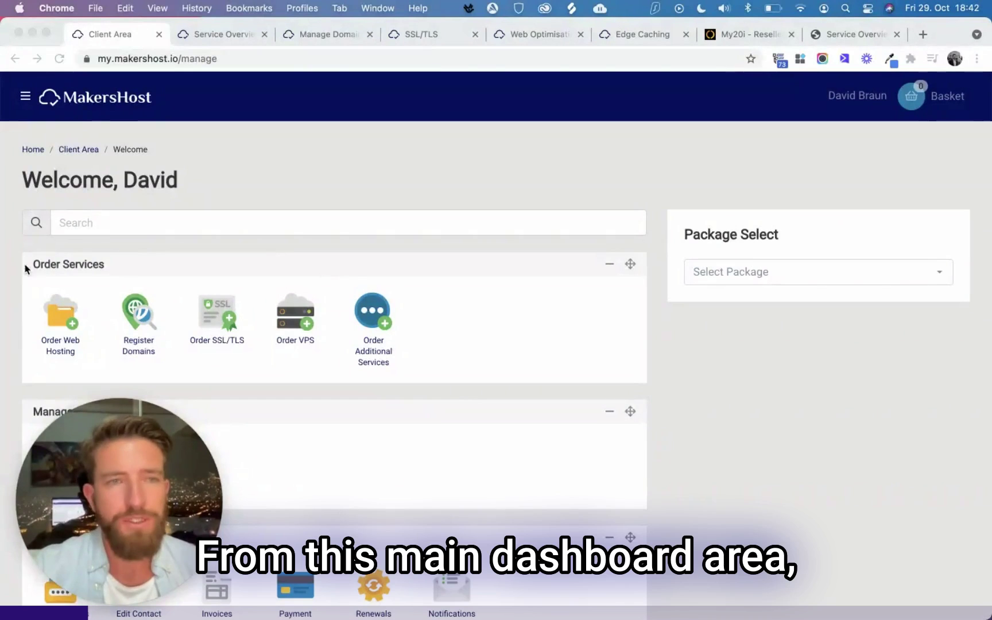
scroll(16, 289, down, 1)
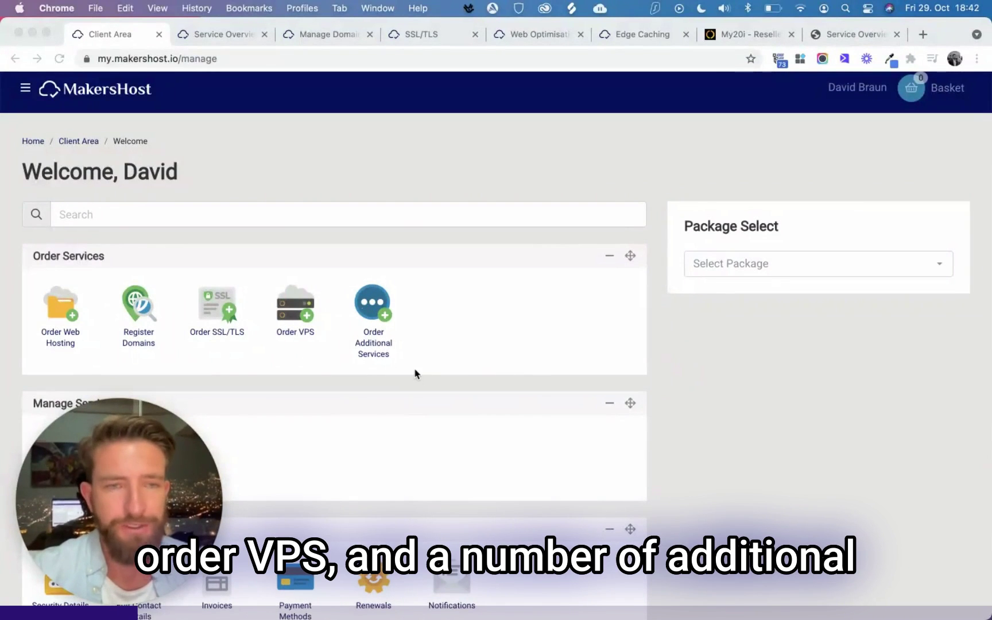
scroll(415, 373, down, 1)
scroll(415, 374, down, 1)
scroll(414, 374, down, 3)
scroll(415, 374, down, 1)
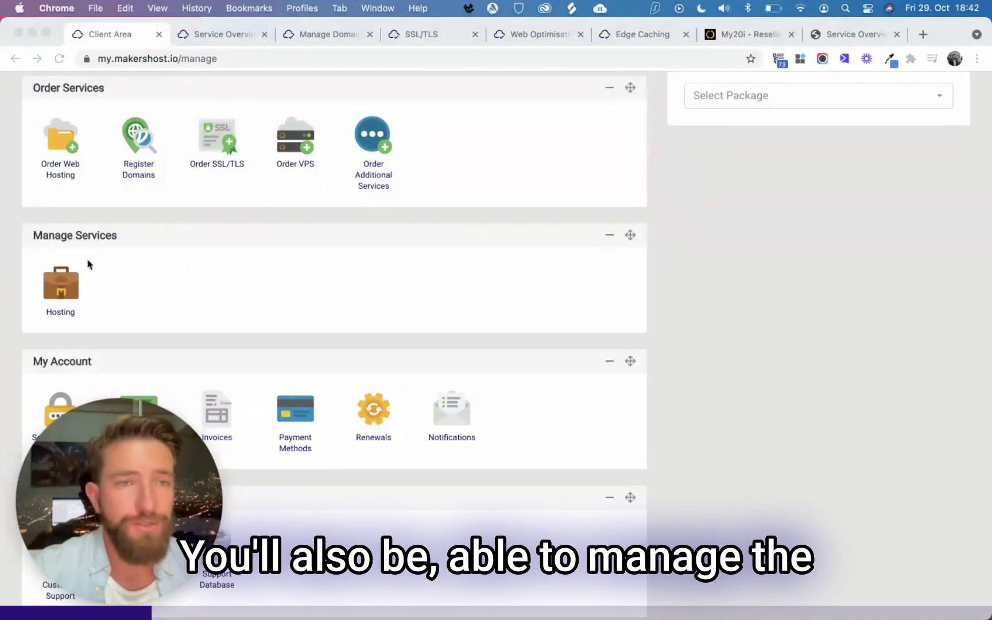
scroll(119, 297, down, 3)
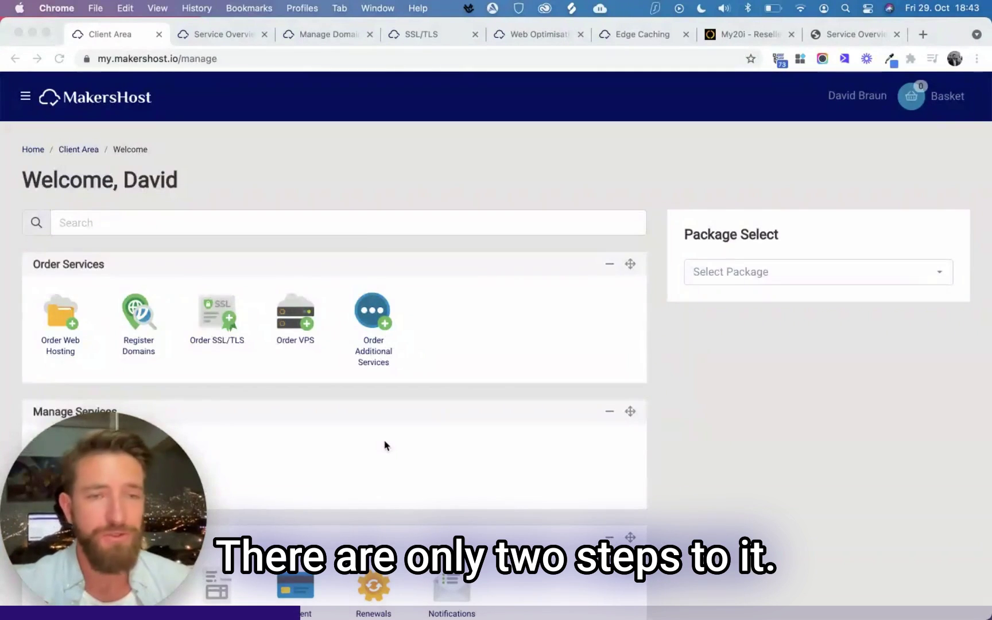
scroll(385, 447, down, 3)
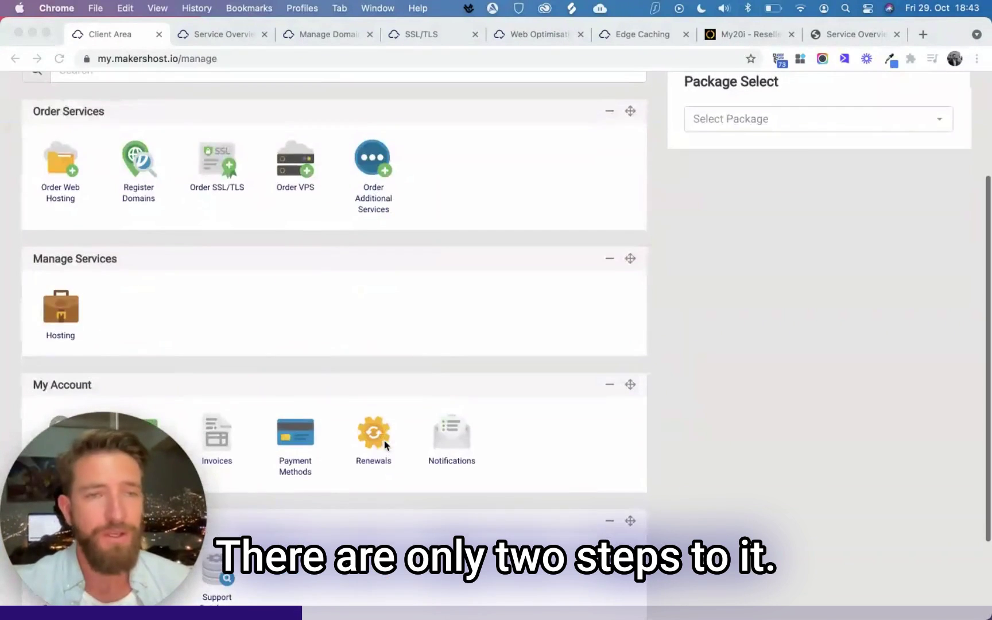
- View demo.site's Manage Domains page with public_html as document root, then return to its overview
click(60, 315)
click(62, 316)
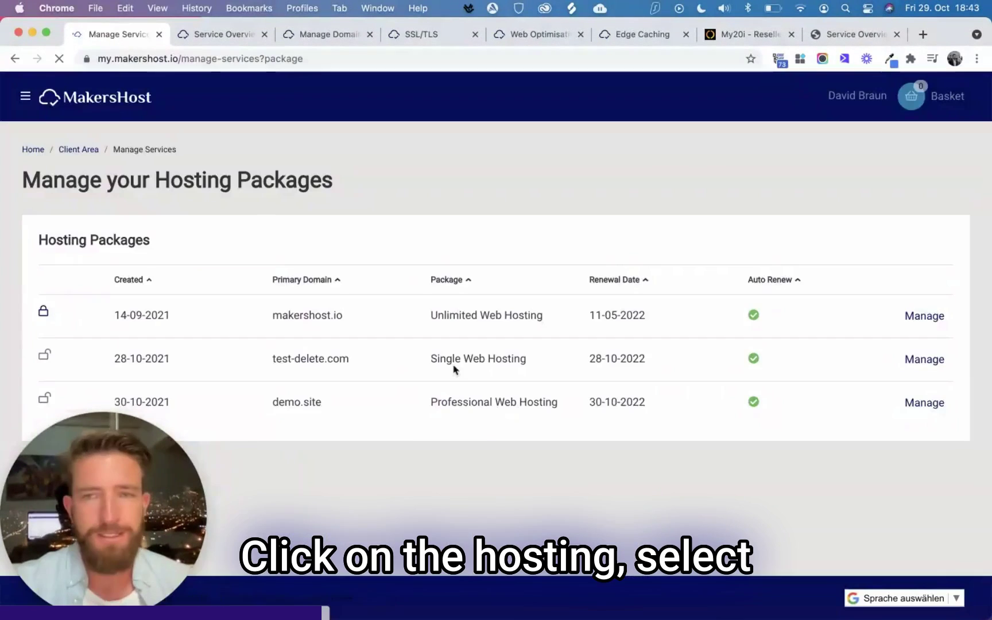
click(915, 405)
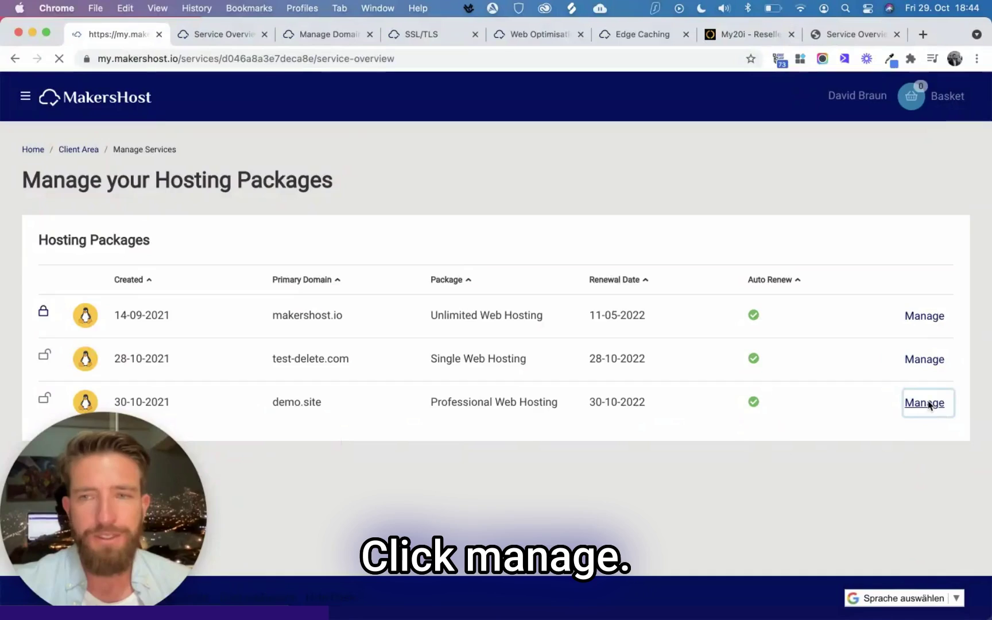
scroll(273, 326, down, 5)
scroll(271, 321, down, 2)
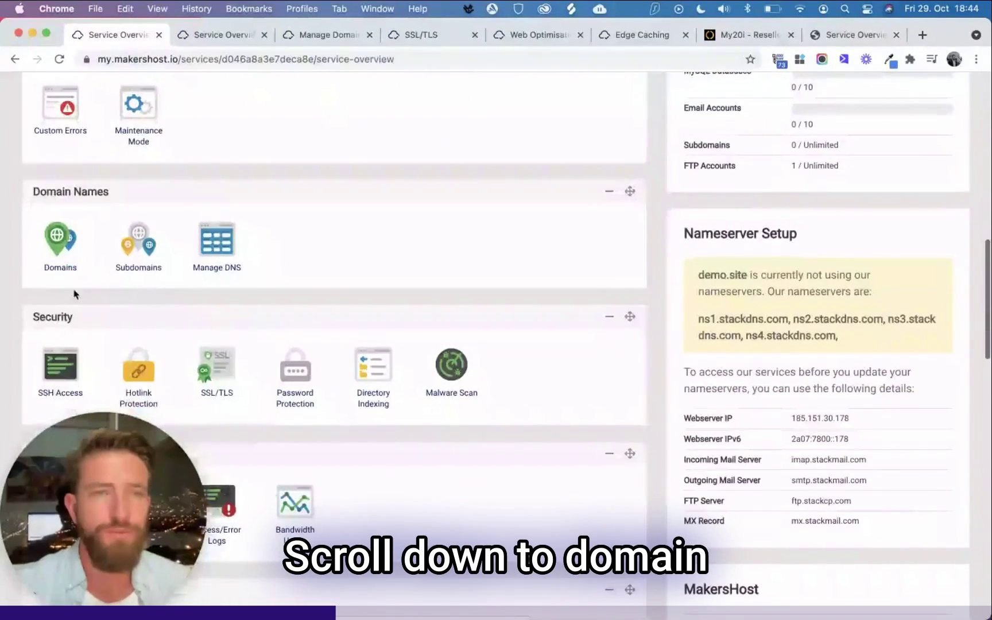
click(65, 246)
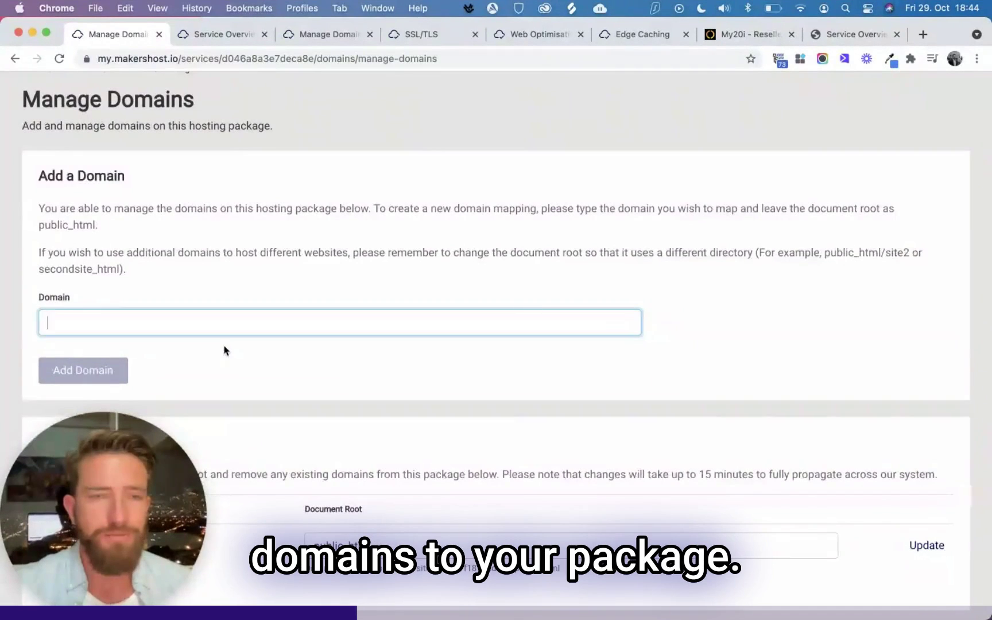
scroll(225, 349, down, 3)
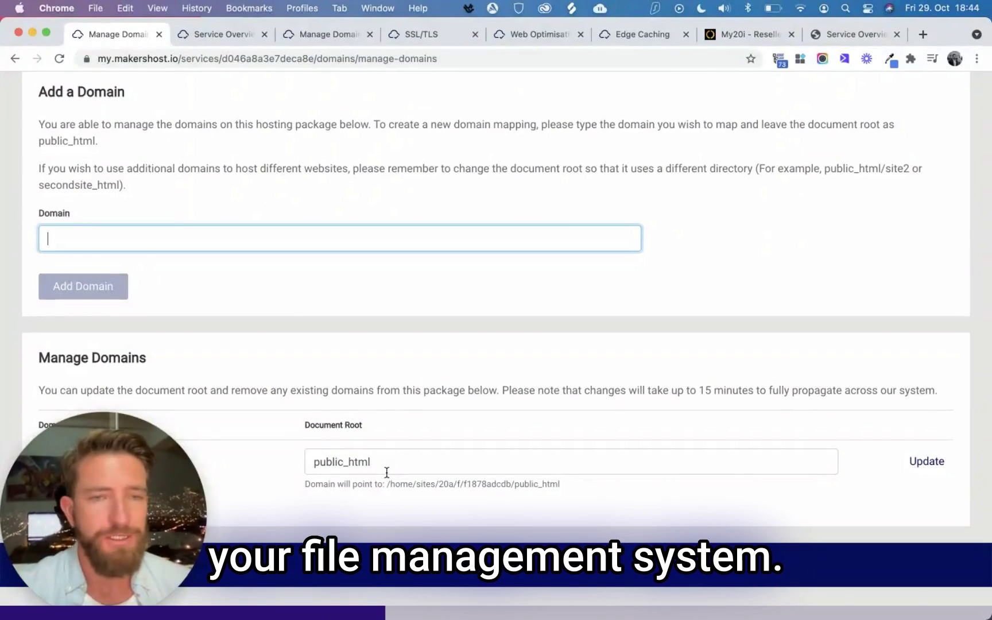
scroll(171, 228, up, 4)
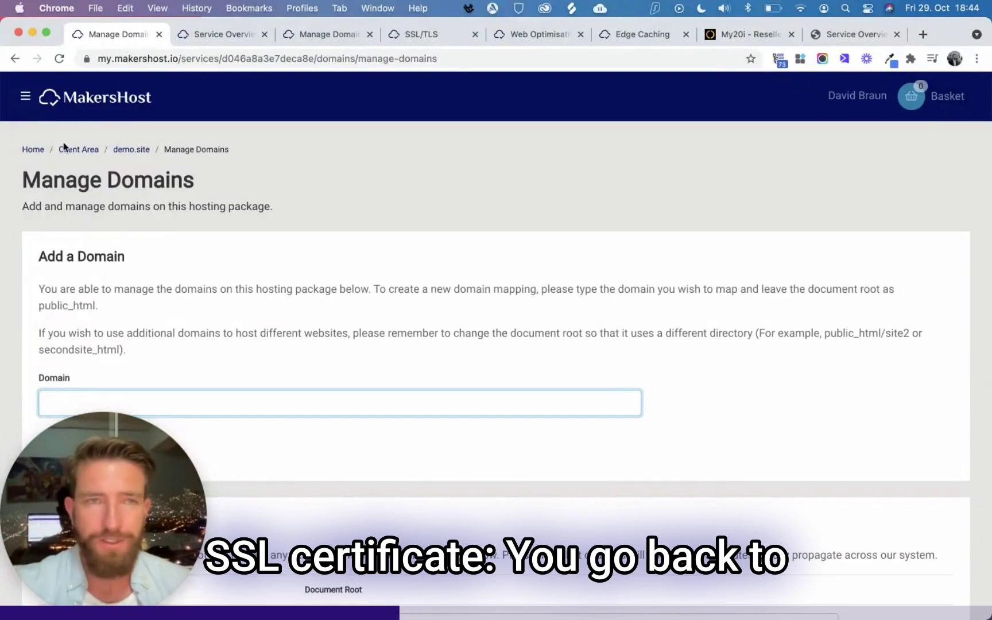
click(131, 157)
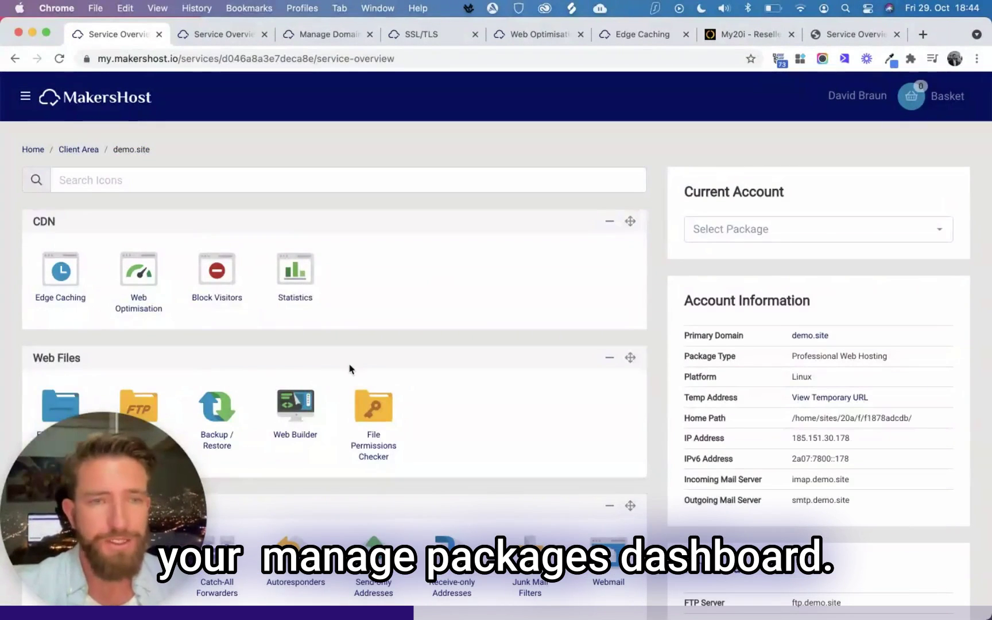
scroll(416, 345, down, 3)
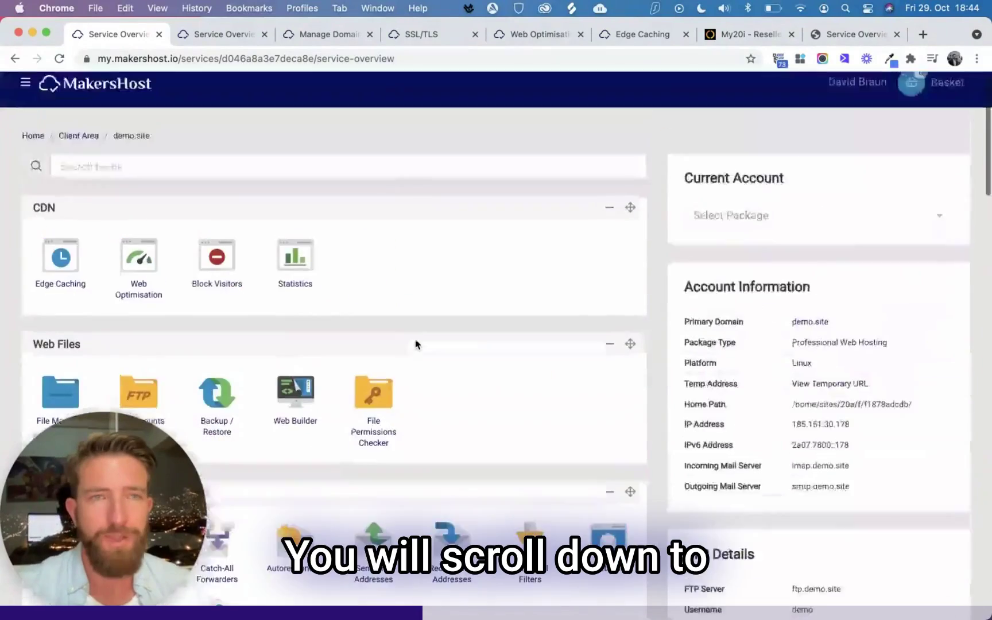
scroll(416, 345, down, 5)
scroll(415, 344, down, 5)
scroll(415, 344, down, 3)
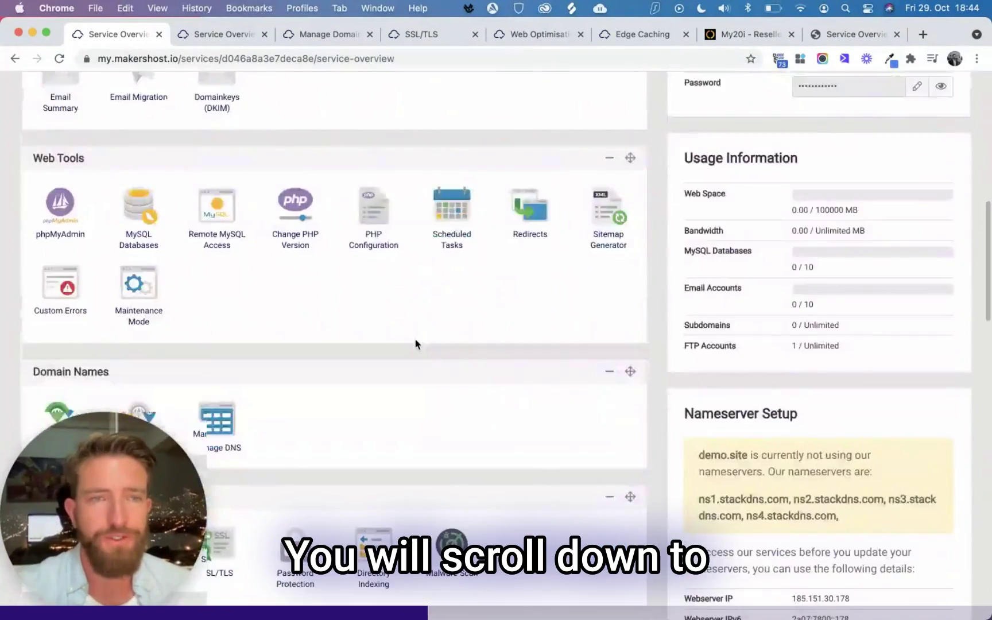
scroll(415, 344, down, 5)
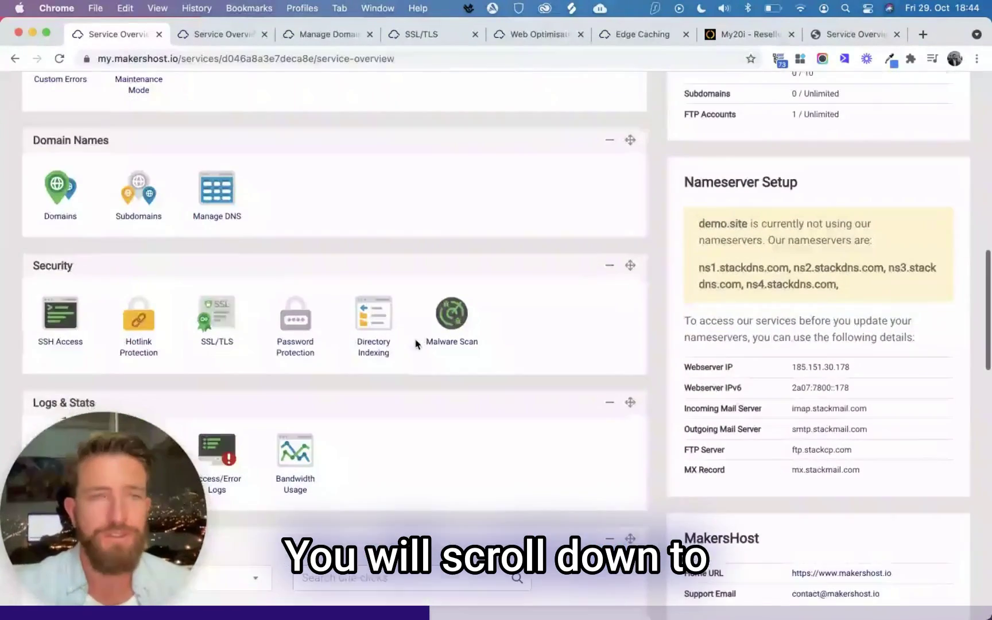
- Review the free wildcard SSL entry for demo.site and *.demo.site on the SSL/TLS certificates page
click(212, 329)
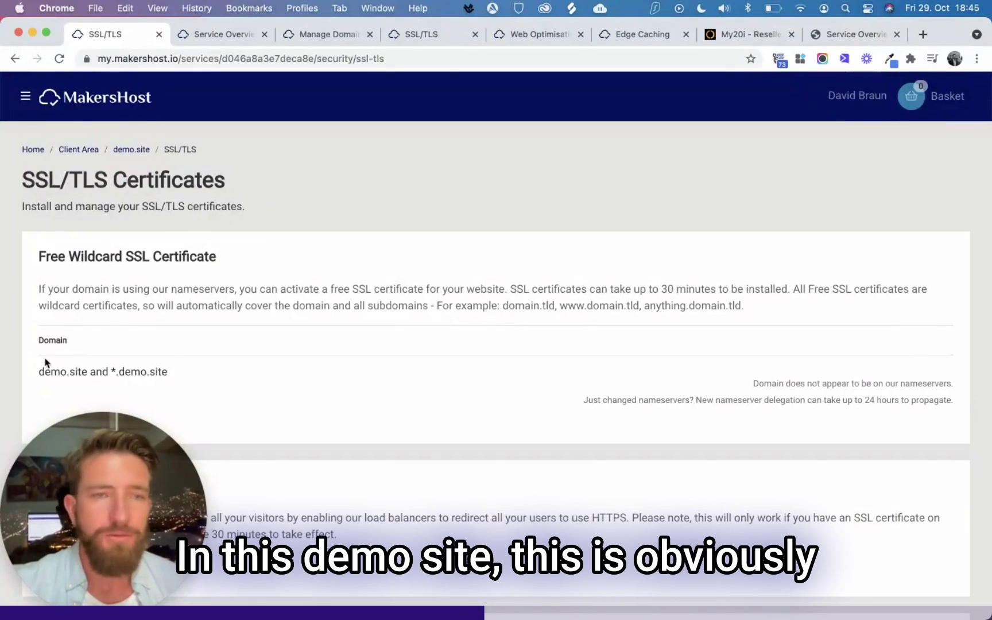
drag(37, 376, 86, 372)
click(88, 371)
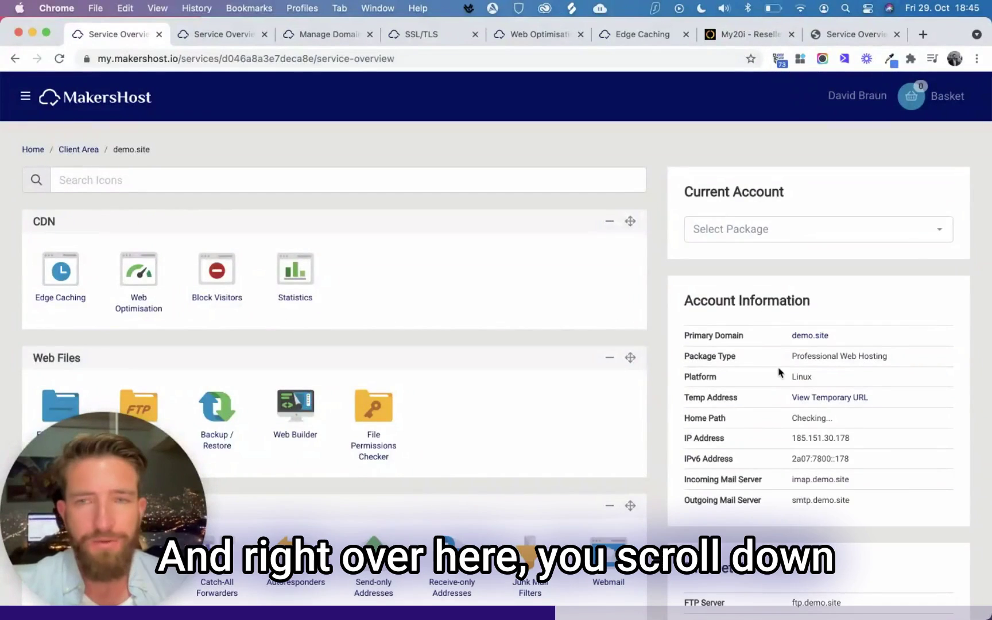
scroll(779, 373, down, 1)
scroll(779, 373, down, 2)
scroll(779, 373, down, 2)
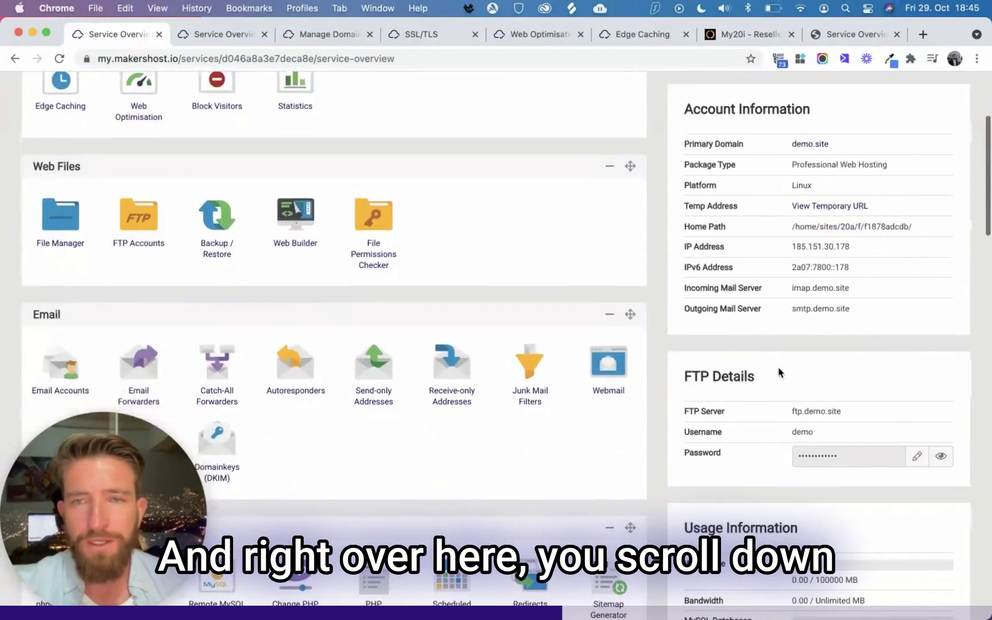
scroll(779, 373, down, 3)
scroll(780, 373, down, 1)
scroll(779, 373, down, 3)
scroll(779, 372, down, 2)
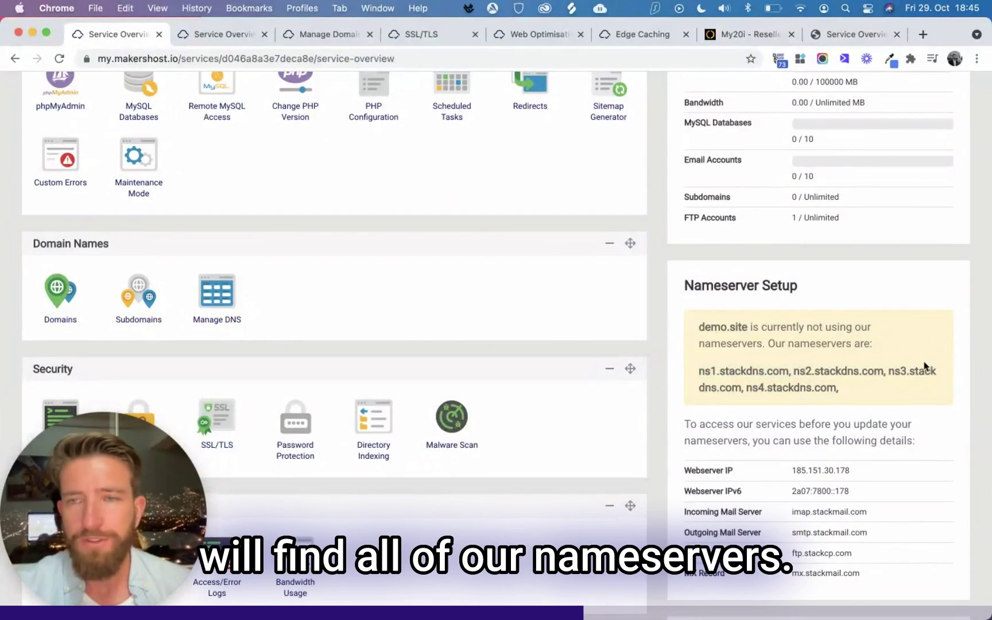
drag(731, 372, 931, 400)
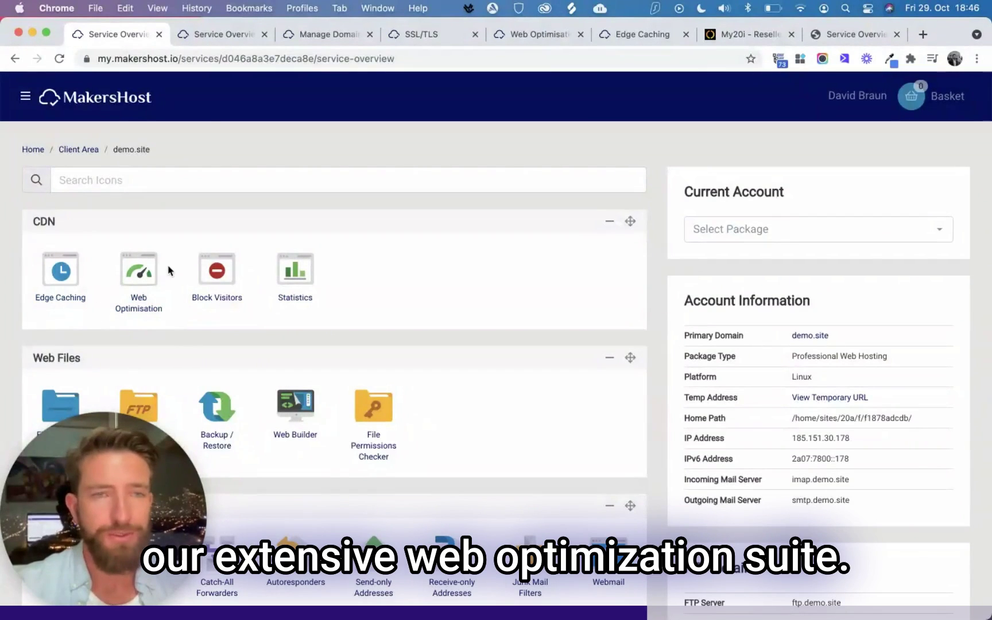
scroll(168, 270, down, 3)
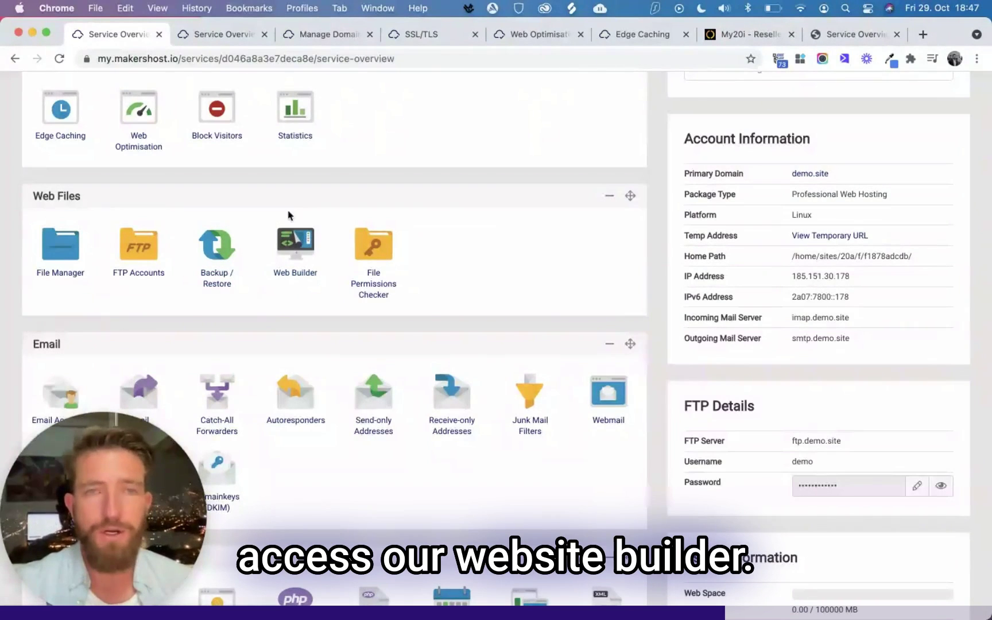
scroll(310, 282, down, 3)
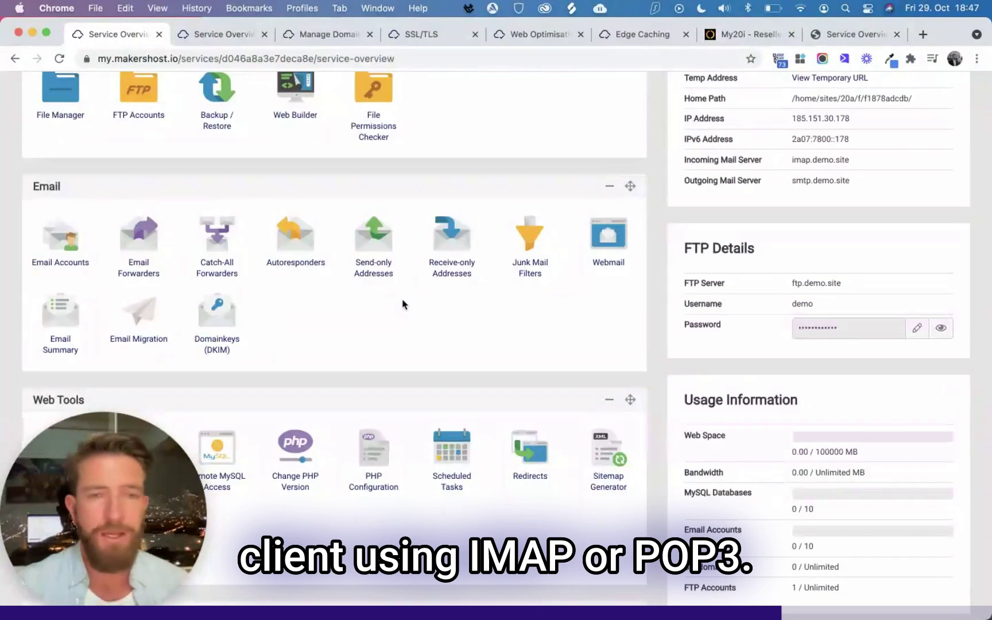
scroll(402, 304, down, 6)
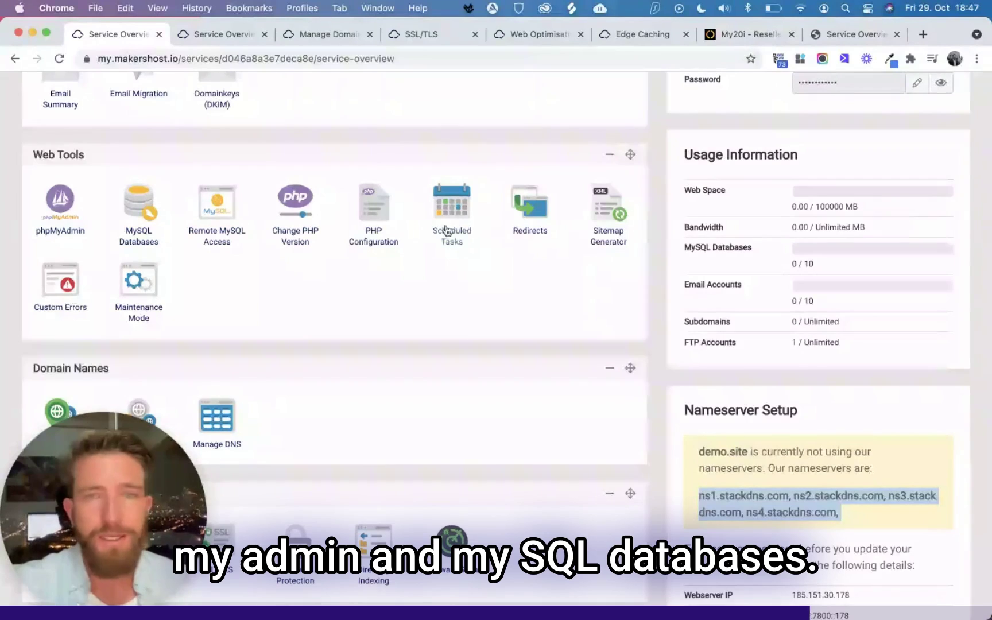
scroll(201, 249, down, 5)
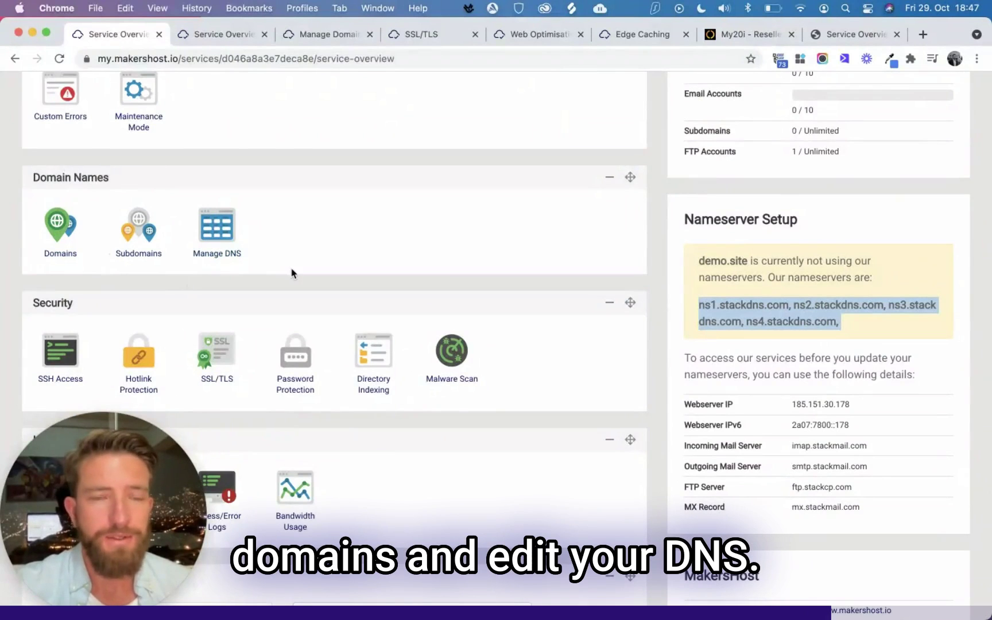
scroll(295, 275, down, 3)
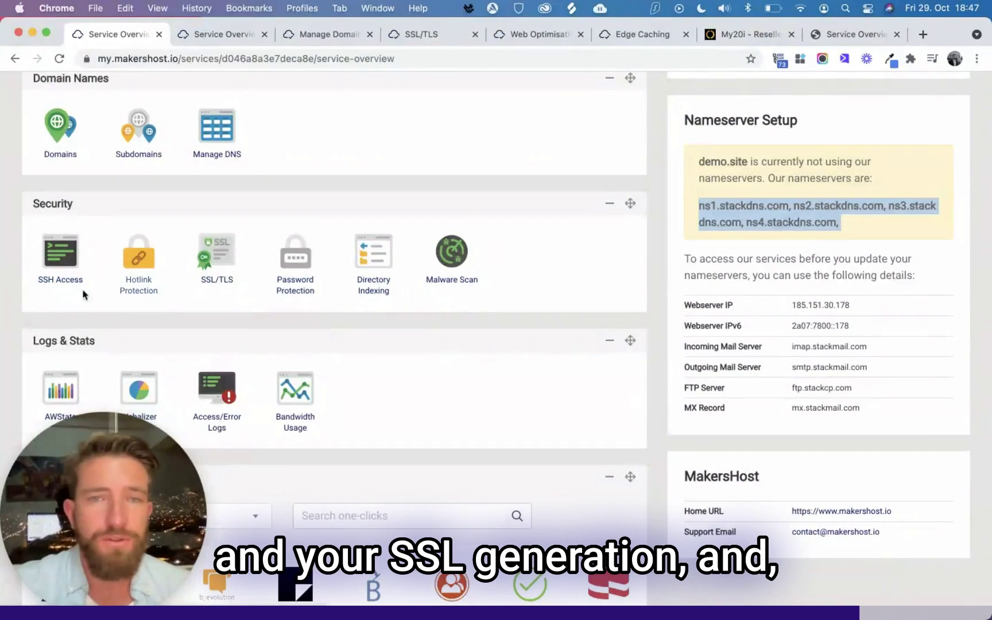
scroll(66, 303, down, 4)
scroll(19, 261, down, 1)
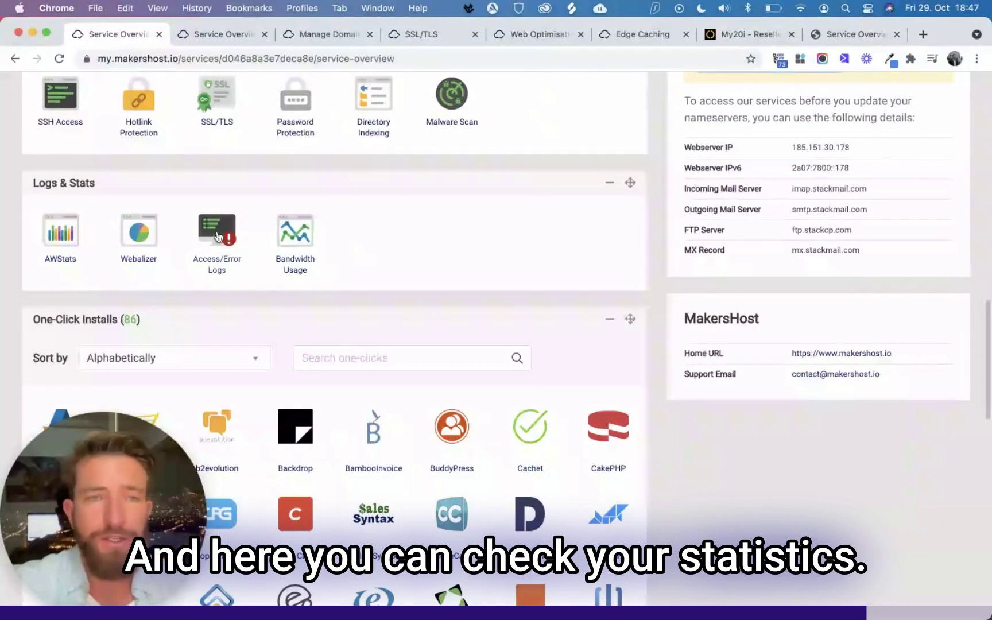
scroll(3, 312, down, 3)
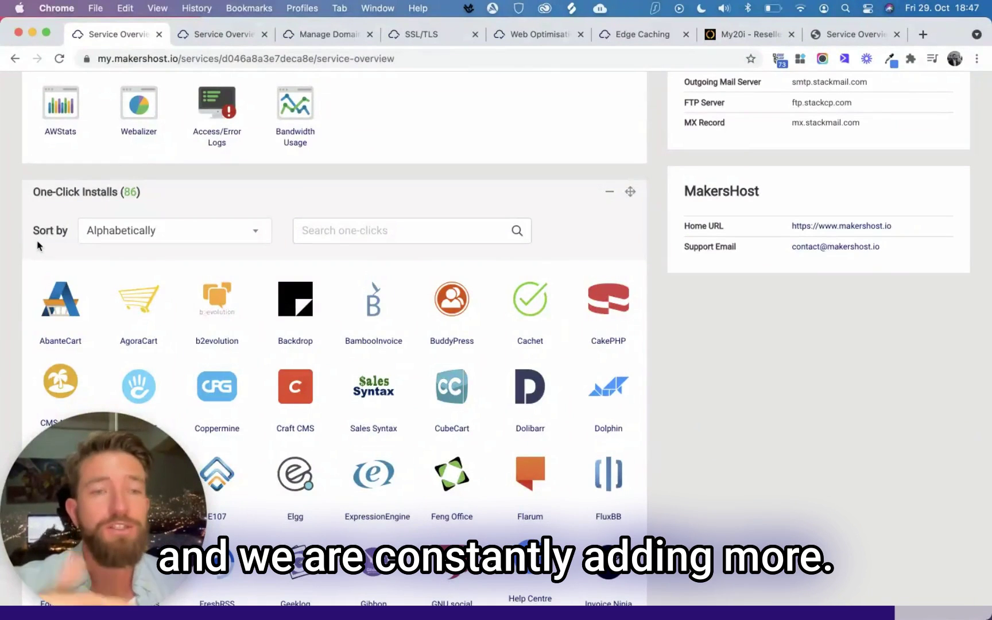
scroll(38, 246, down, 2)
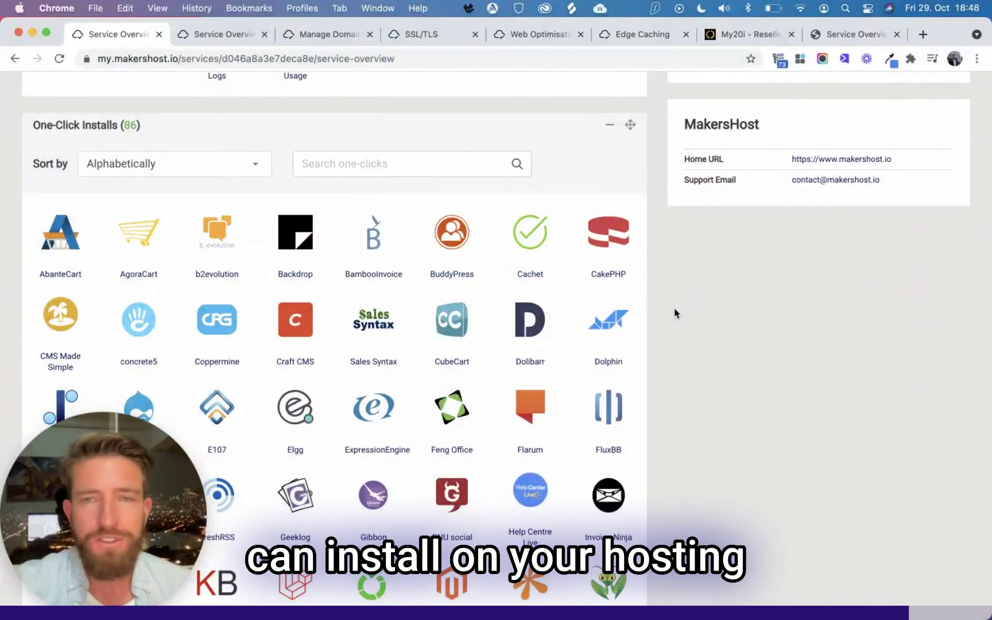
scroll(676, 314, down, 2)
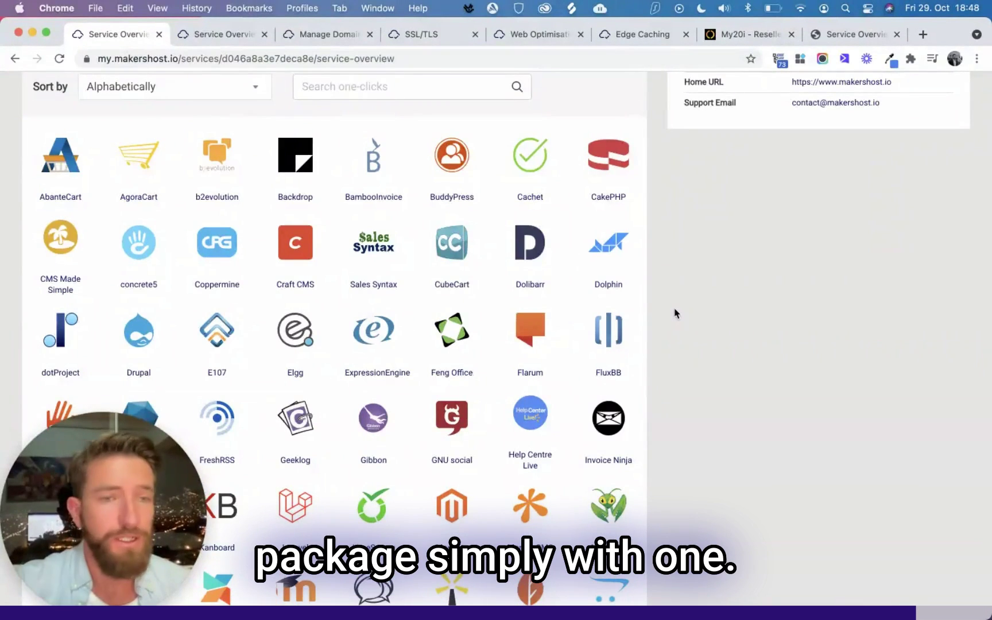
scroll(652, 334, down, 10)
scroll(633, 360, down, 3)
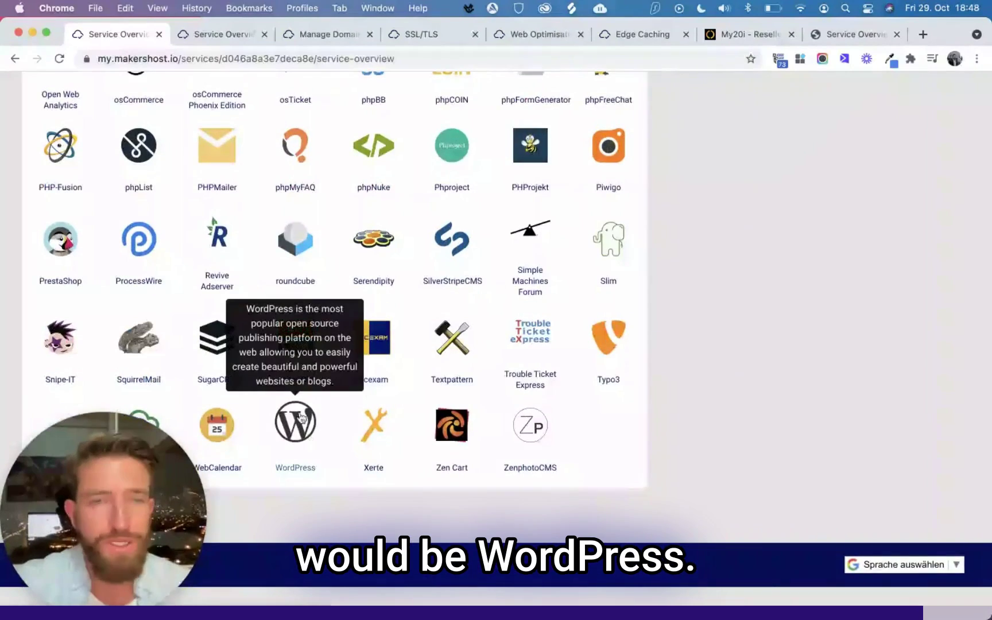
scroll(736, 257, up, 1)
scroll(284, 256, up, 3)
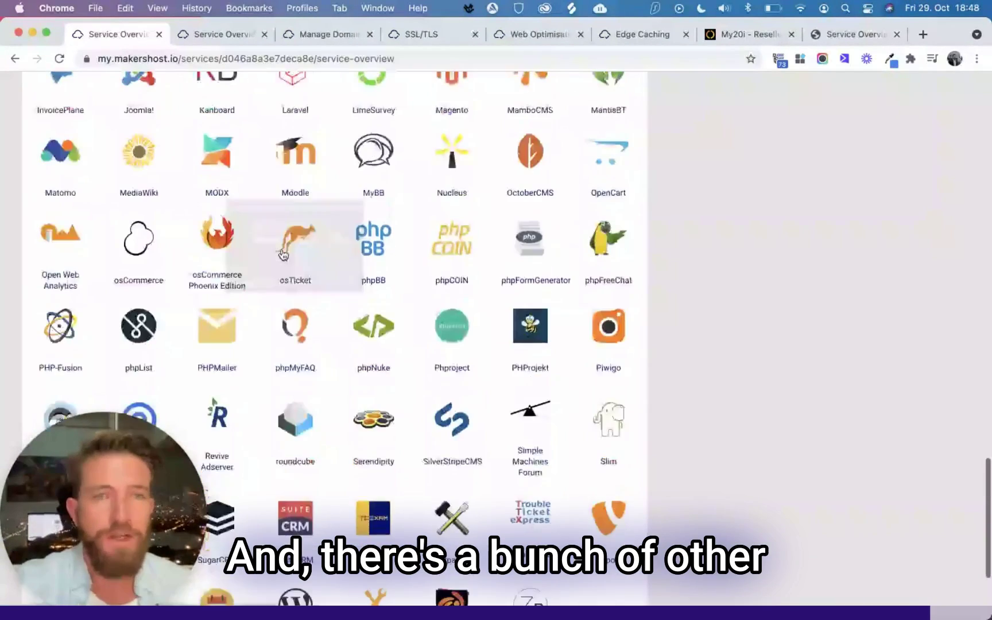
scroll(743, 211, up, 1)
scroll(744, 211, up, 3)
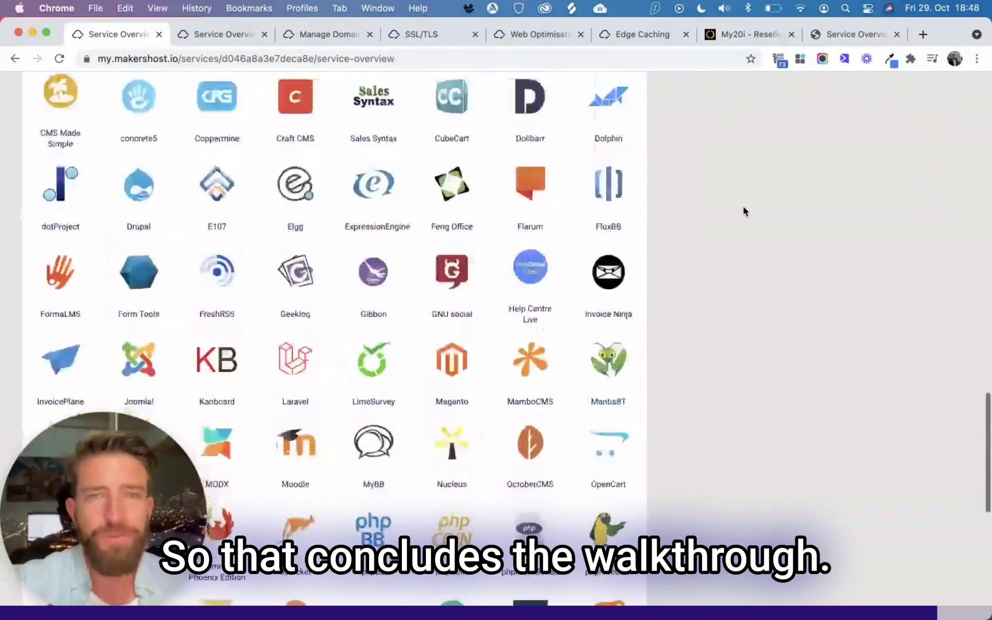
scroll(744, 211, up, 6)
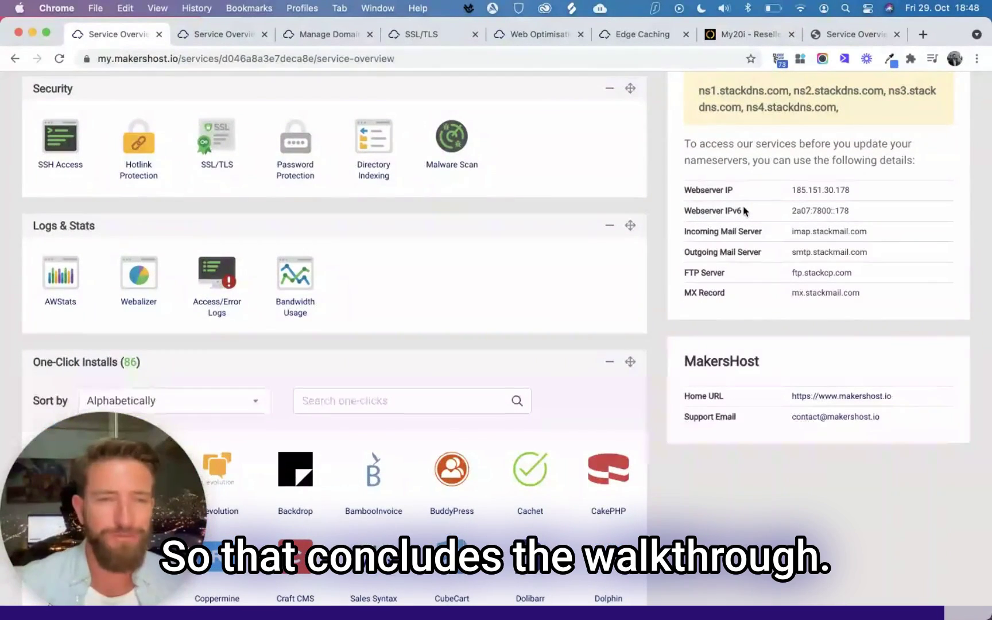